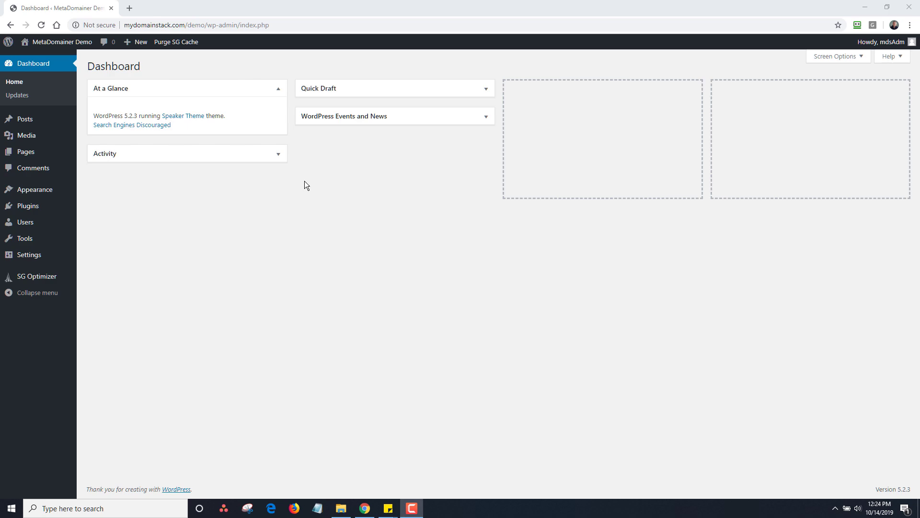
Bring up the plugin upload form under Plugins > Add New.
mouse_move(72, 206)
left_click(97, 221)
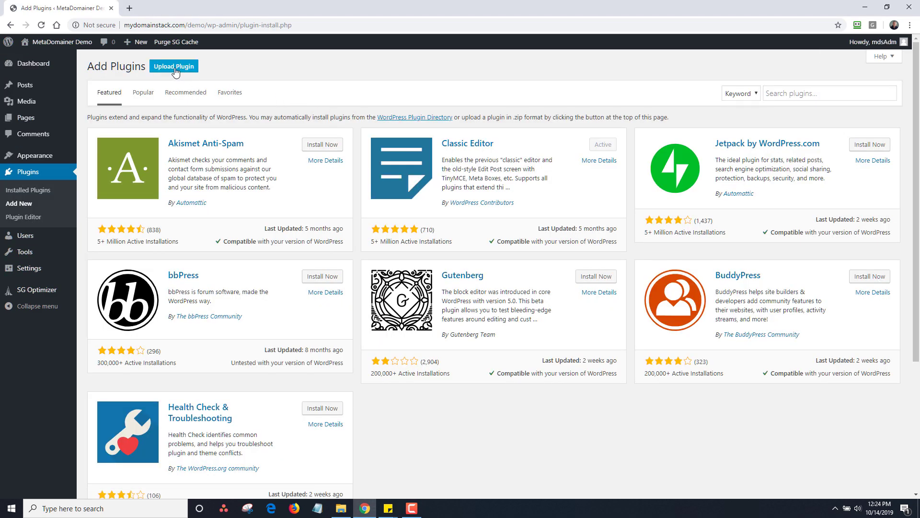
left_click(174, 67)
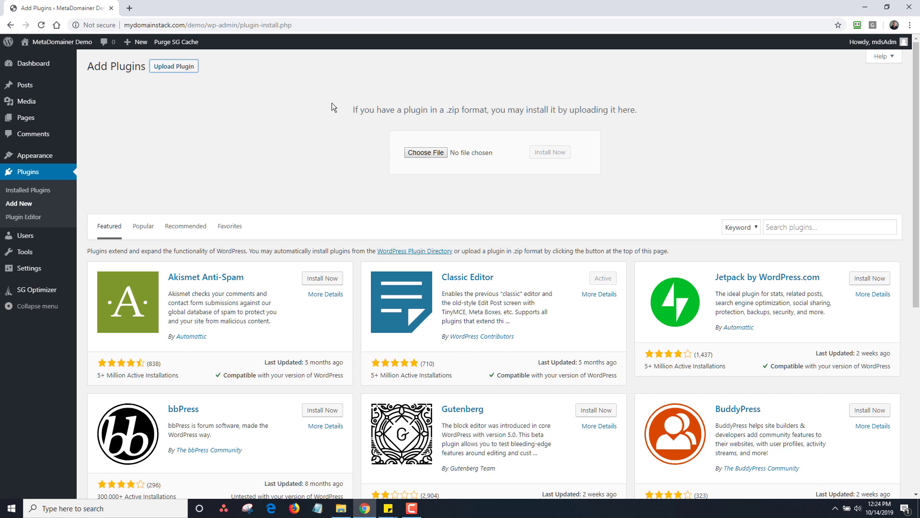
Choose meta-domainer.zip from Downloads as the plugin file to upload.
left_click(434, 155)
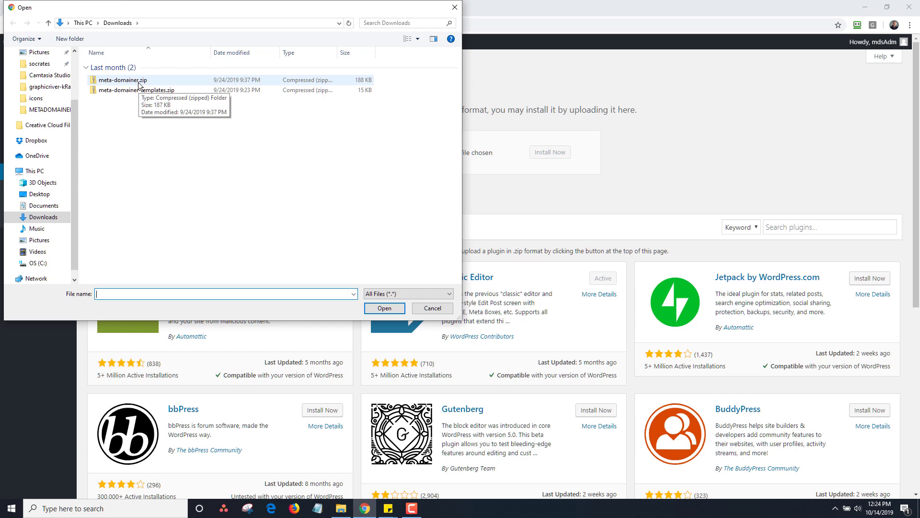
left_click(139, 84)
left_click(138, 82)
left_click(125, 108)
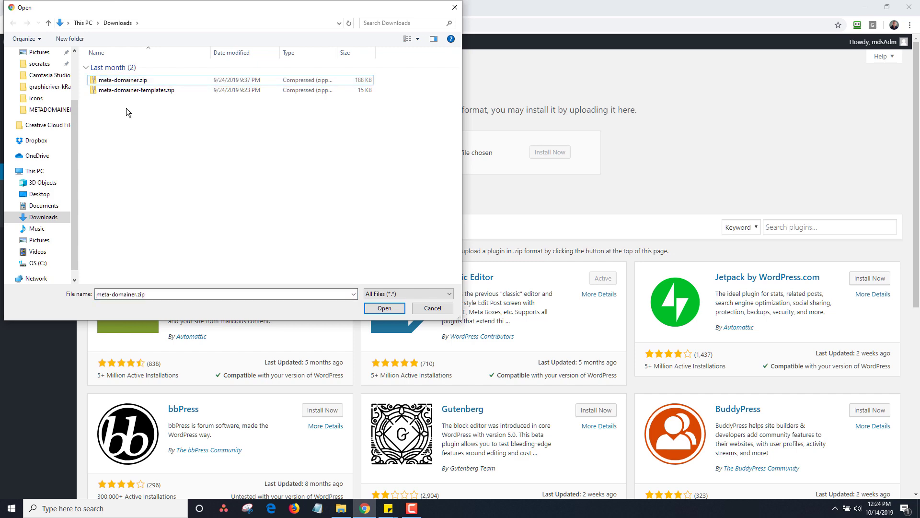
double_click(104, 82)
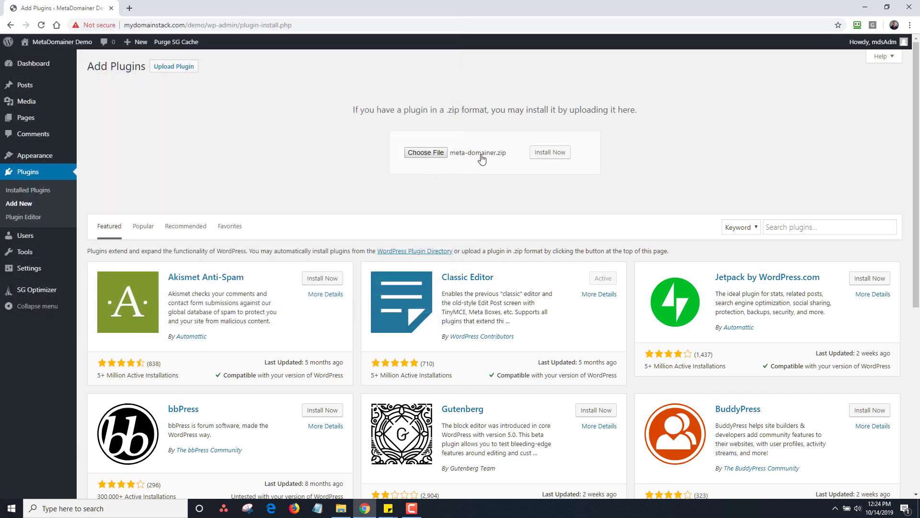
Install and activate Meta Domainer, then go to MetaDomainer > Settings.
left_click(547, 152)
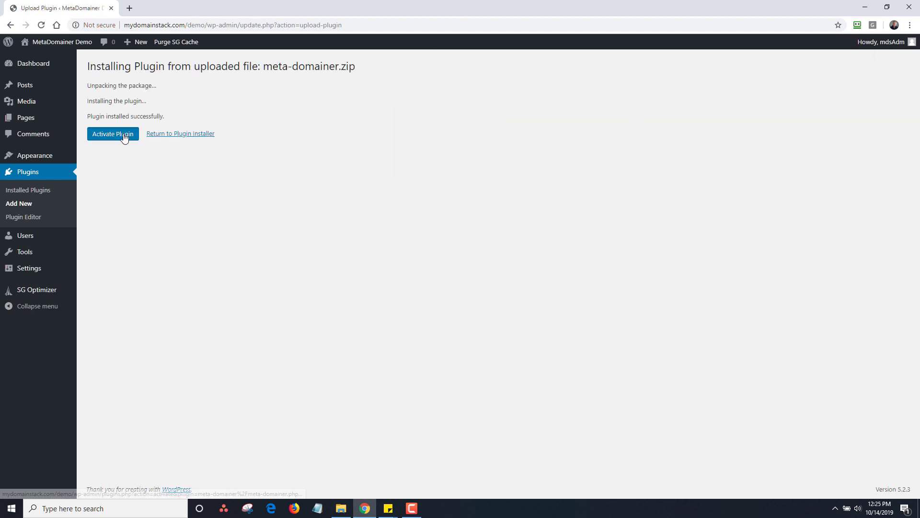
left_click(124, 138)
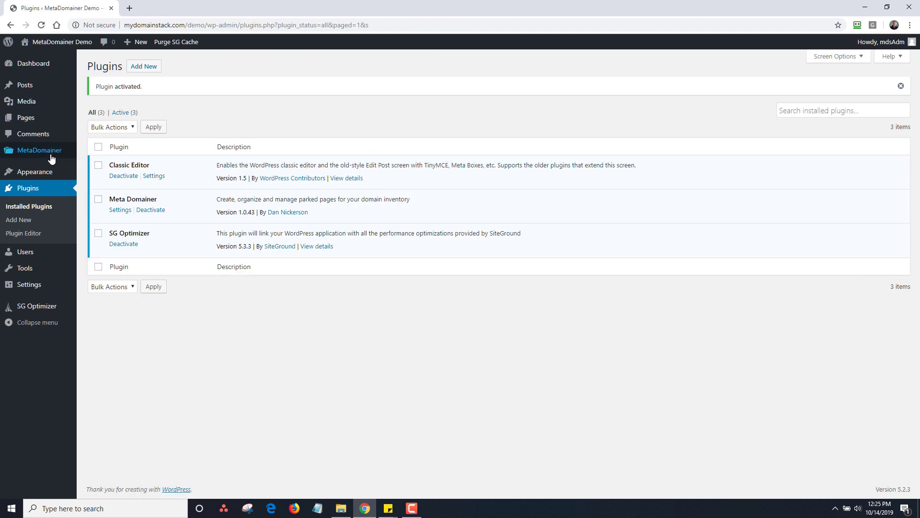
mouse_move(52, 159)
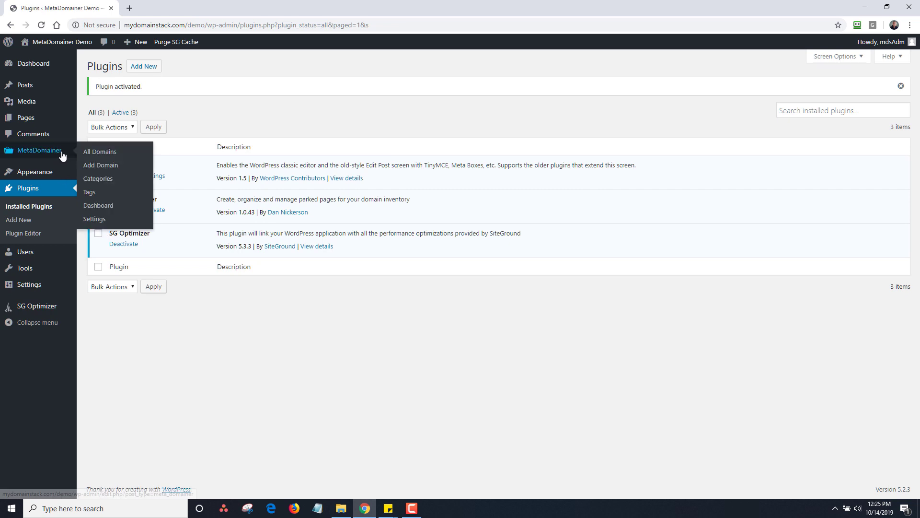
left_click(95, 220)
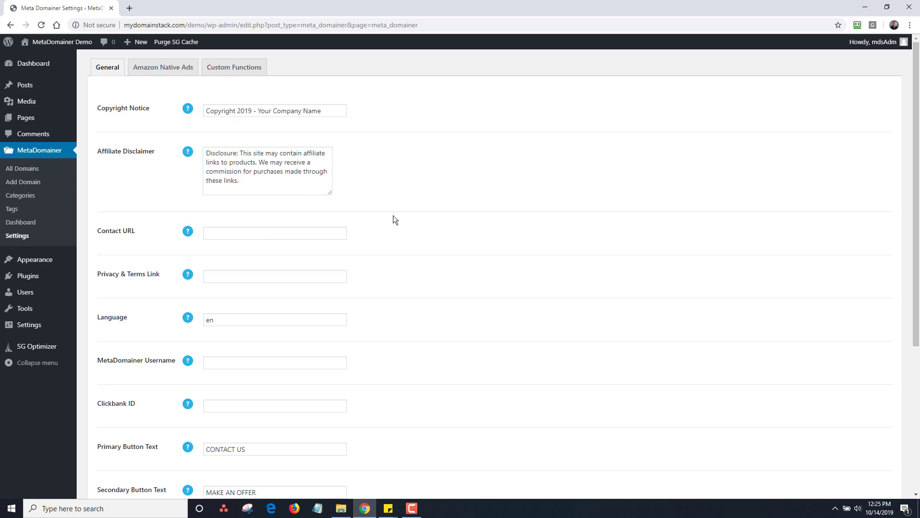
Fill the Meta Domainer license key from a saved browser suggestion.
left_click(32, 182)
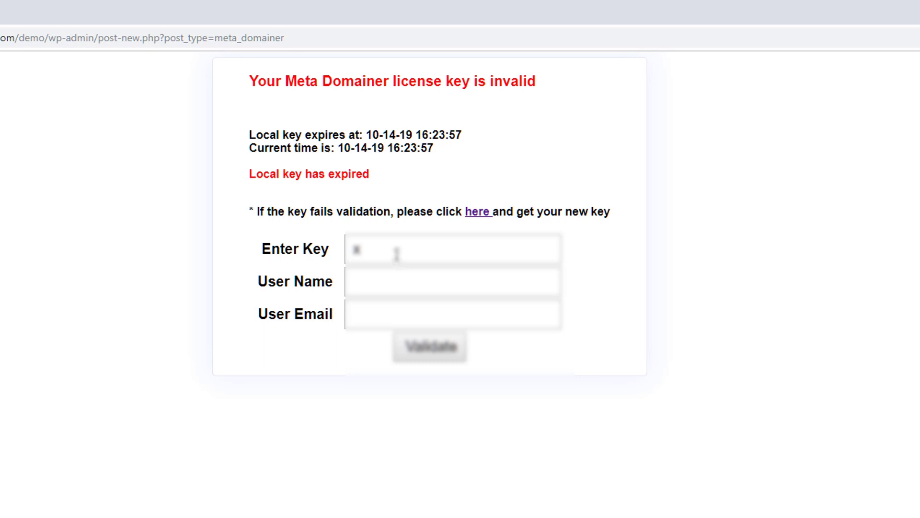
left_click(397, 253)
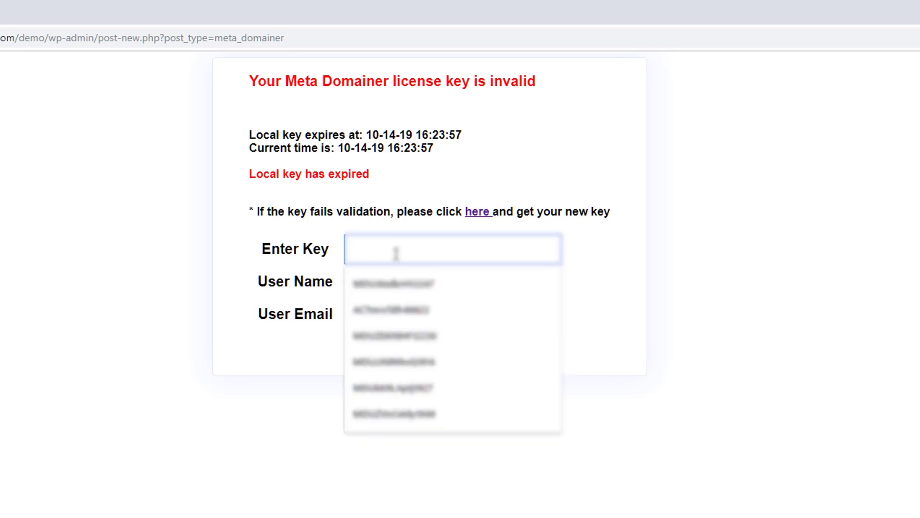
key("Down")
key("Down")
key("Down")
key("Return")
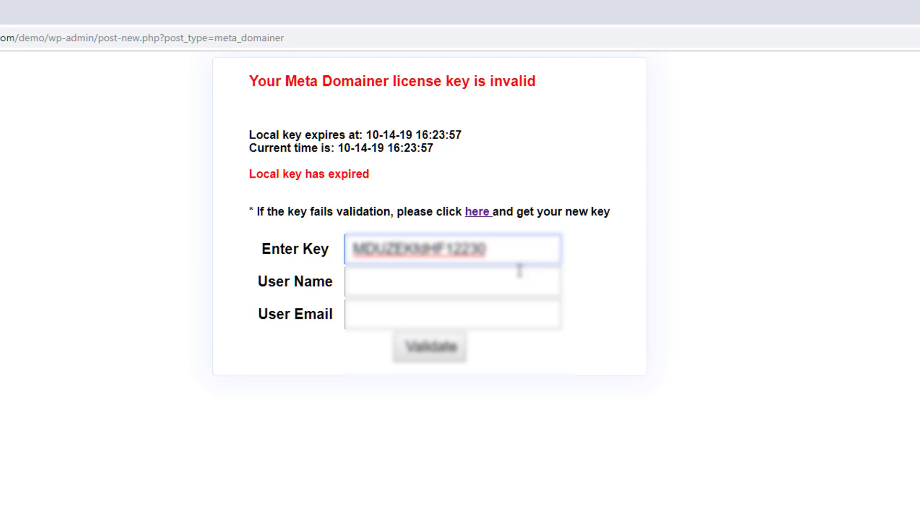
Enter the licensed user name and autofilled e-mail, then submit the license for validation.
left_click(502, 278)
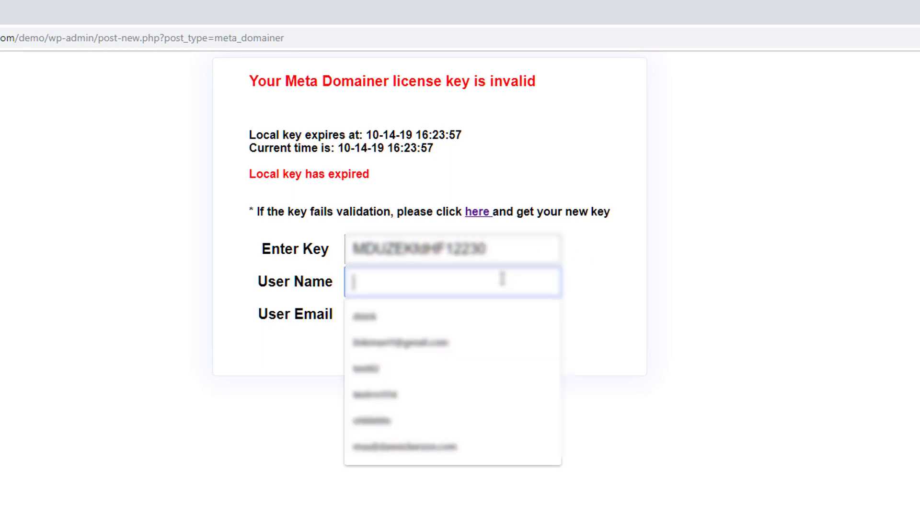
type("Dan Tester")
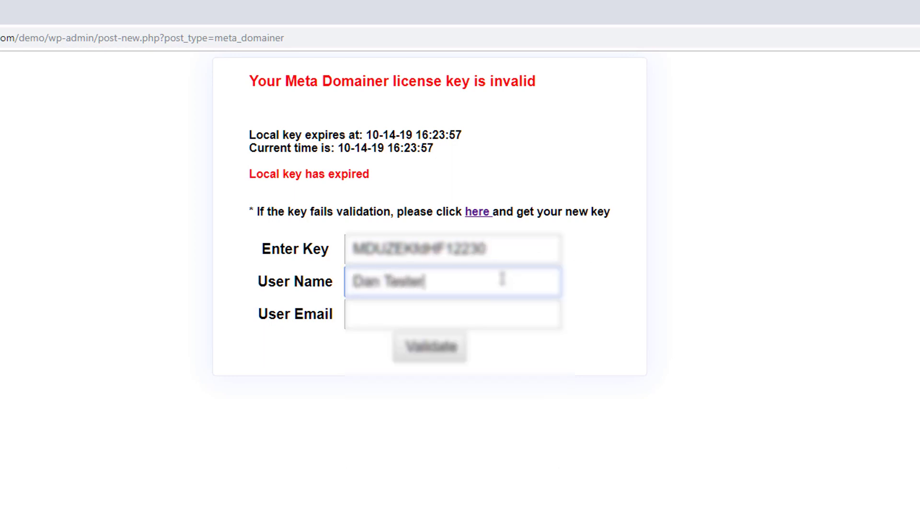
key("Tab")
type("dante")
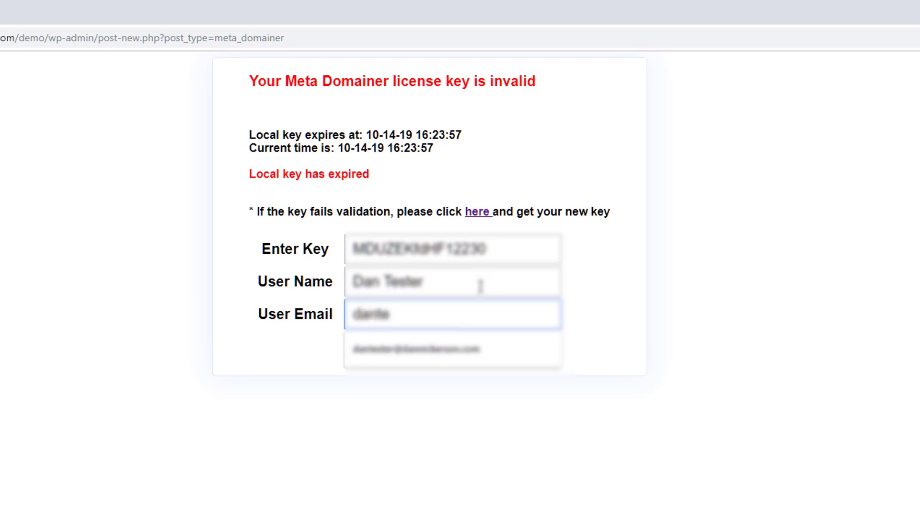
left_click(449, 349)
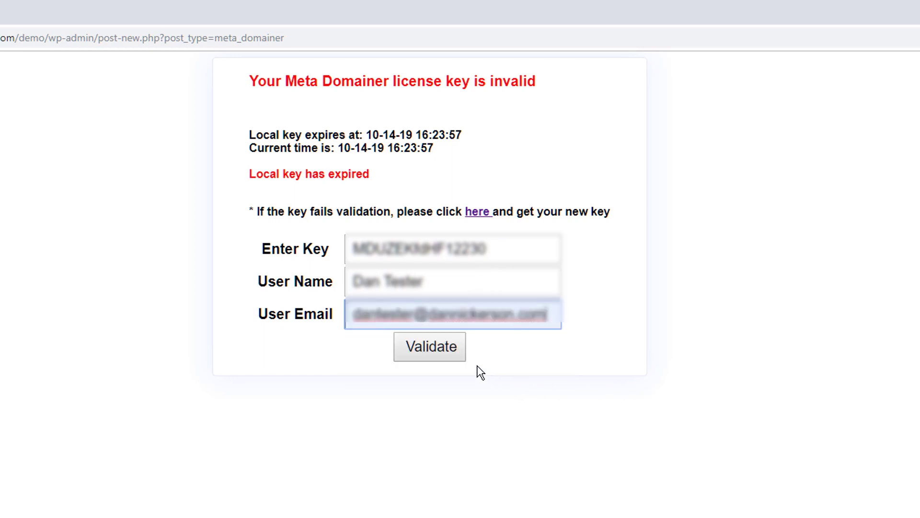
left_click(438, 348)
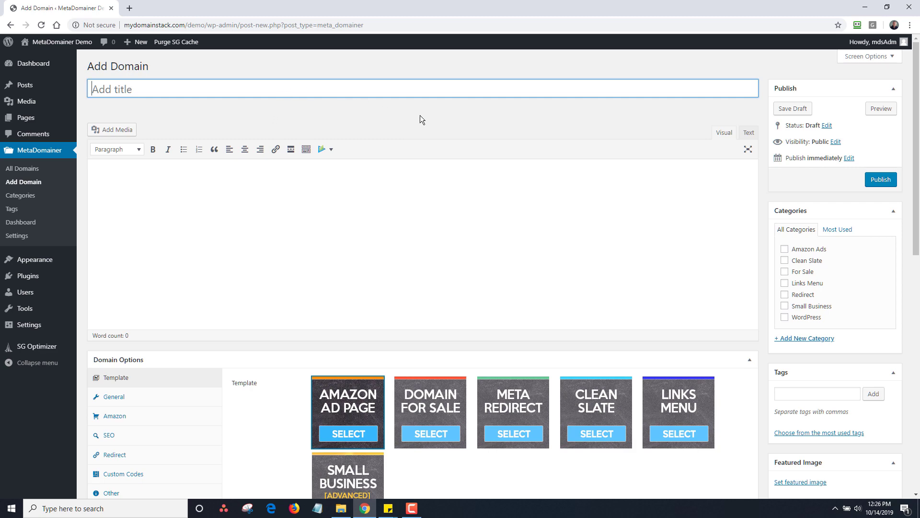
Go to MetaDomainer Settings and review the General tab fields' help tips.
left_click(17, 236)
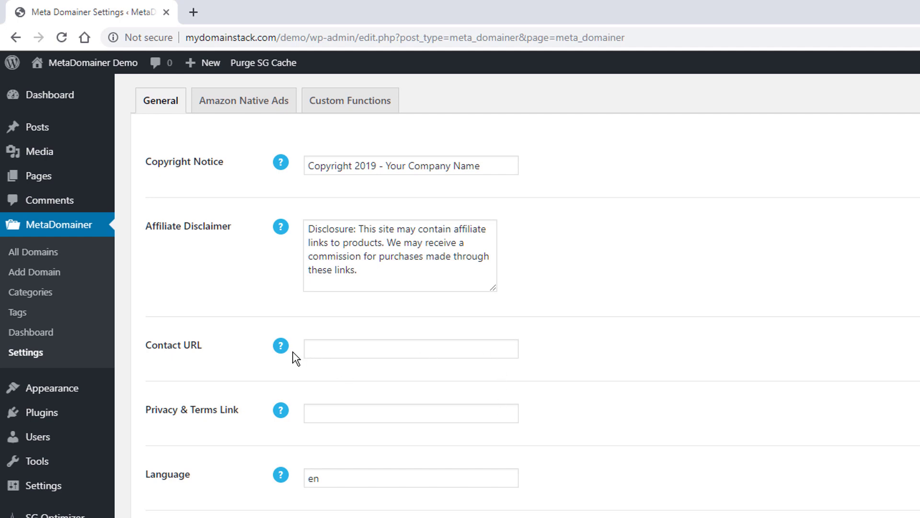
mouse_move(278, 349)
mouse_move(287, 165)
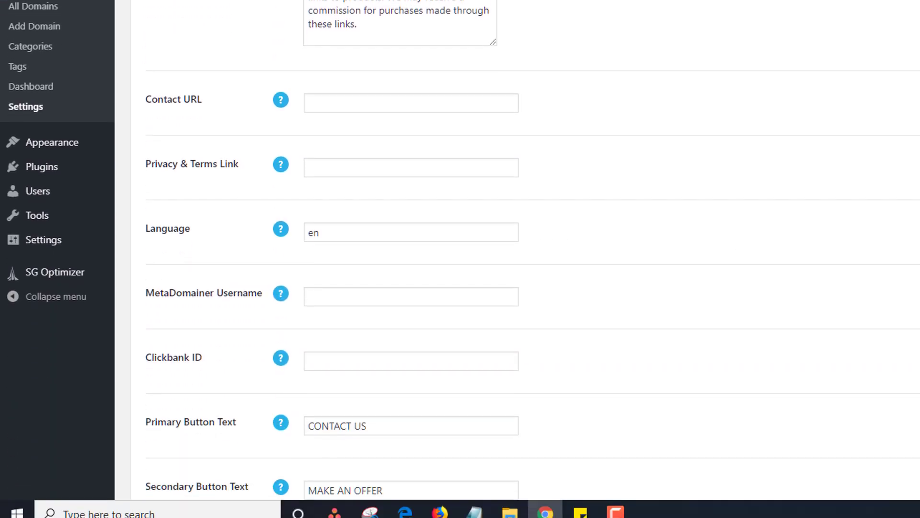
scroll(873, 192, "down", 3)
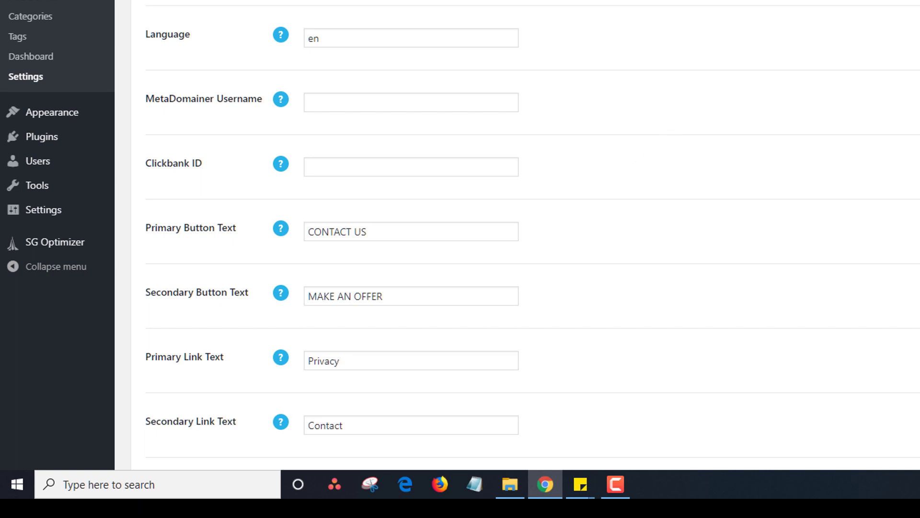
scroll(526, 235, "down", 3)
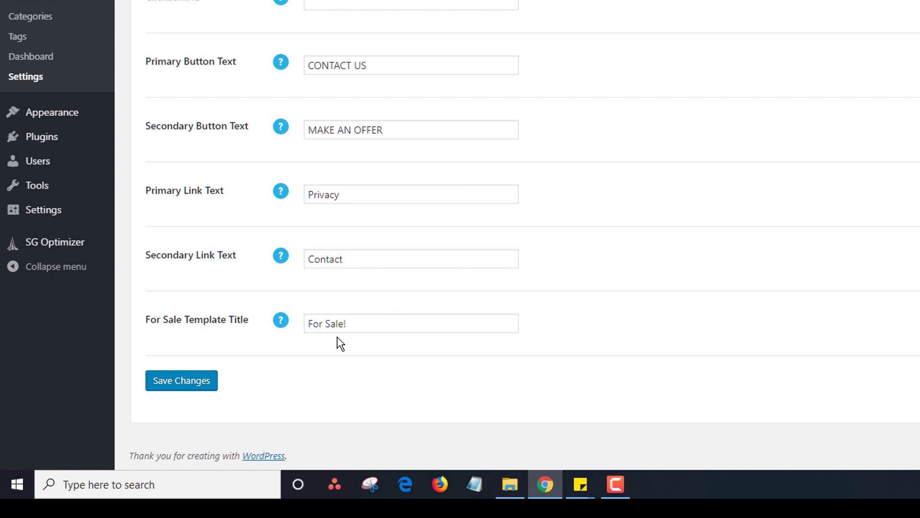
scroll(525, 235, "up", 6)
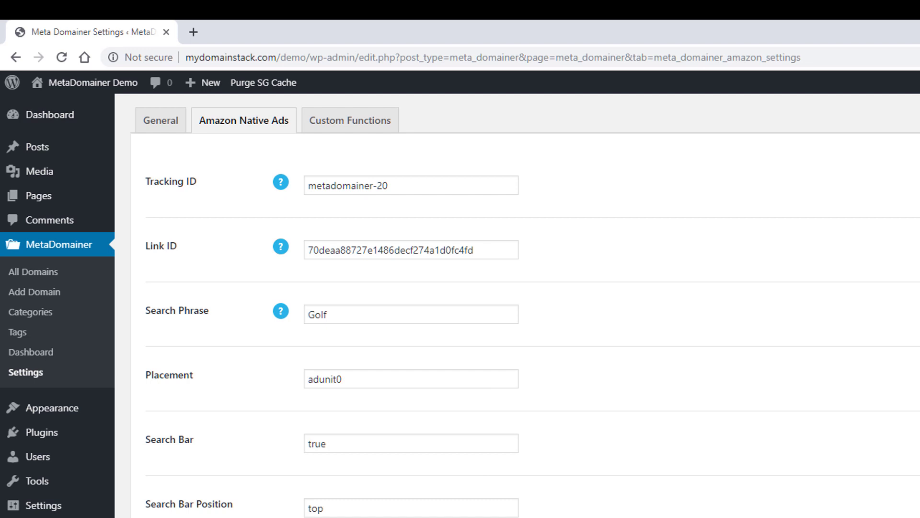
scroll(525, 305, "down", 3)
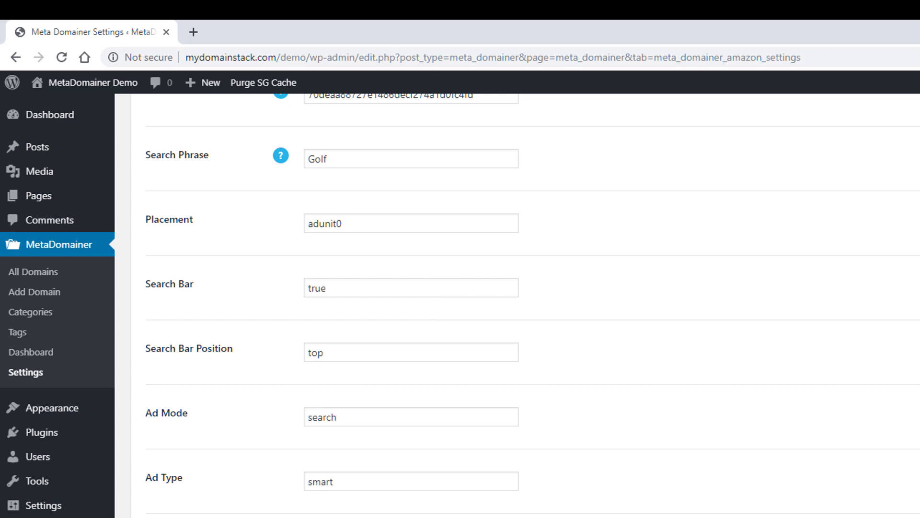
scroll(528, 306, "down", 3)
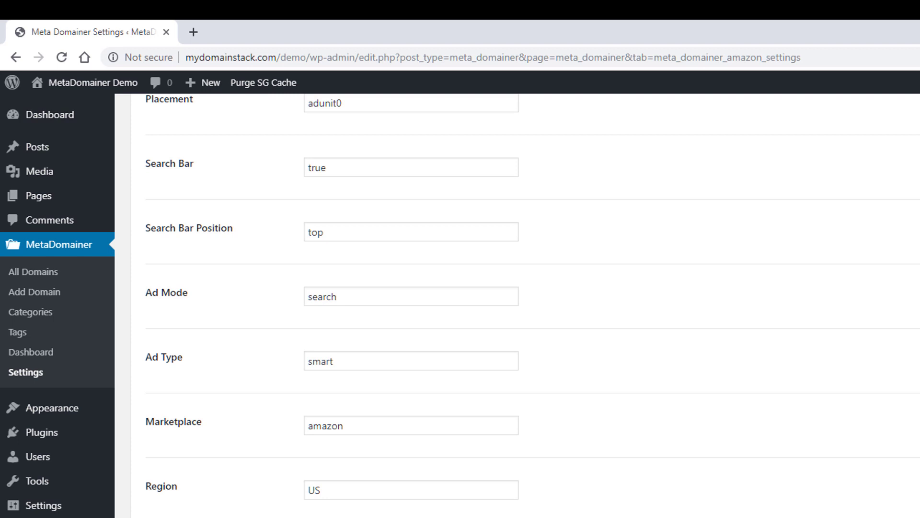
scroll(688, 309, "up", 6)
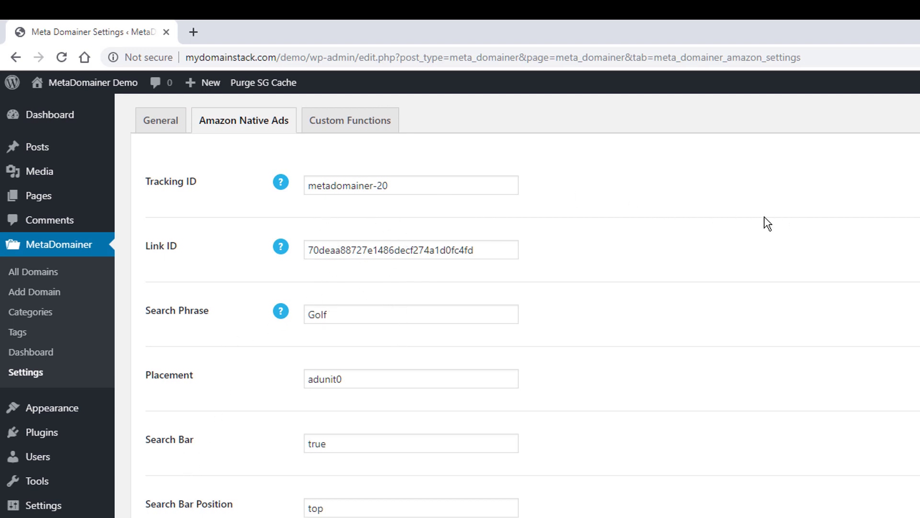
left_click(361, 124)
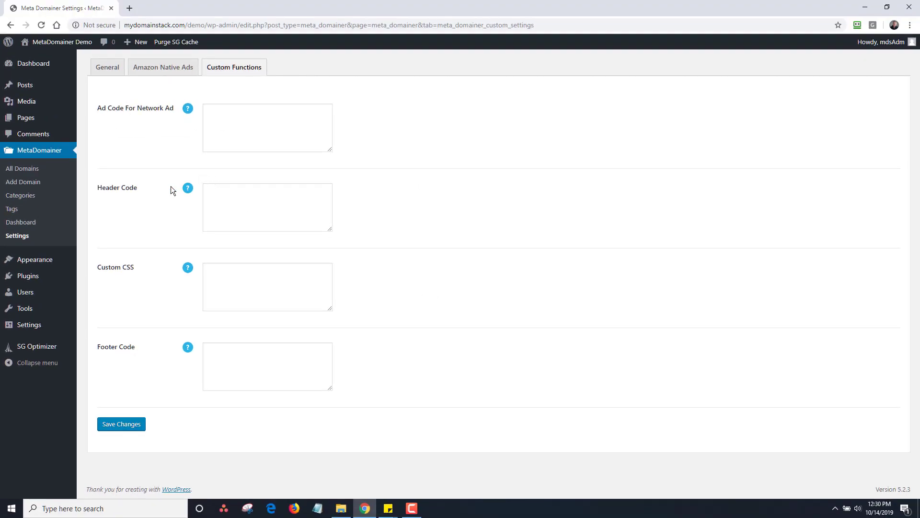
Go back to MetaDomainer's Add Domain editor from the sidebar.
left_click(34, 185)
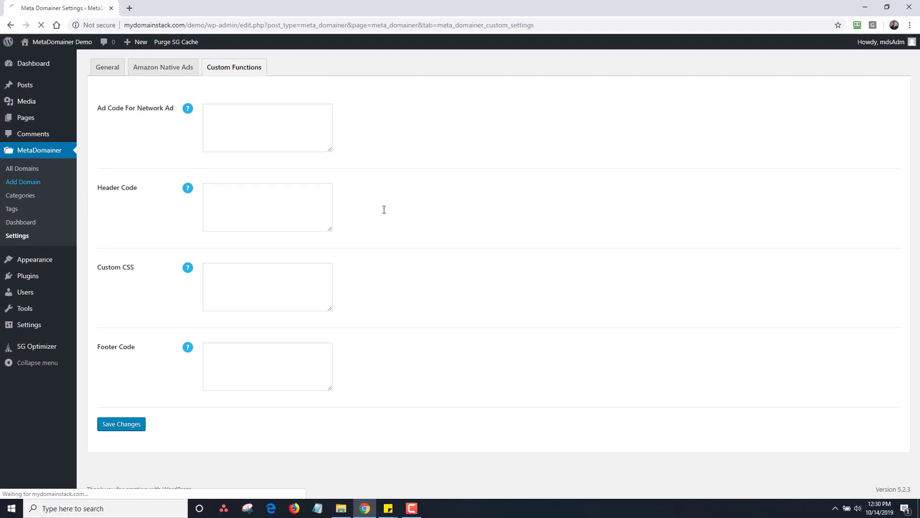